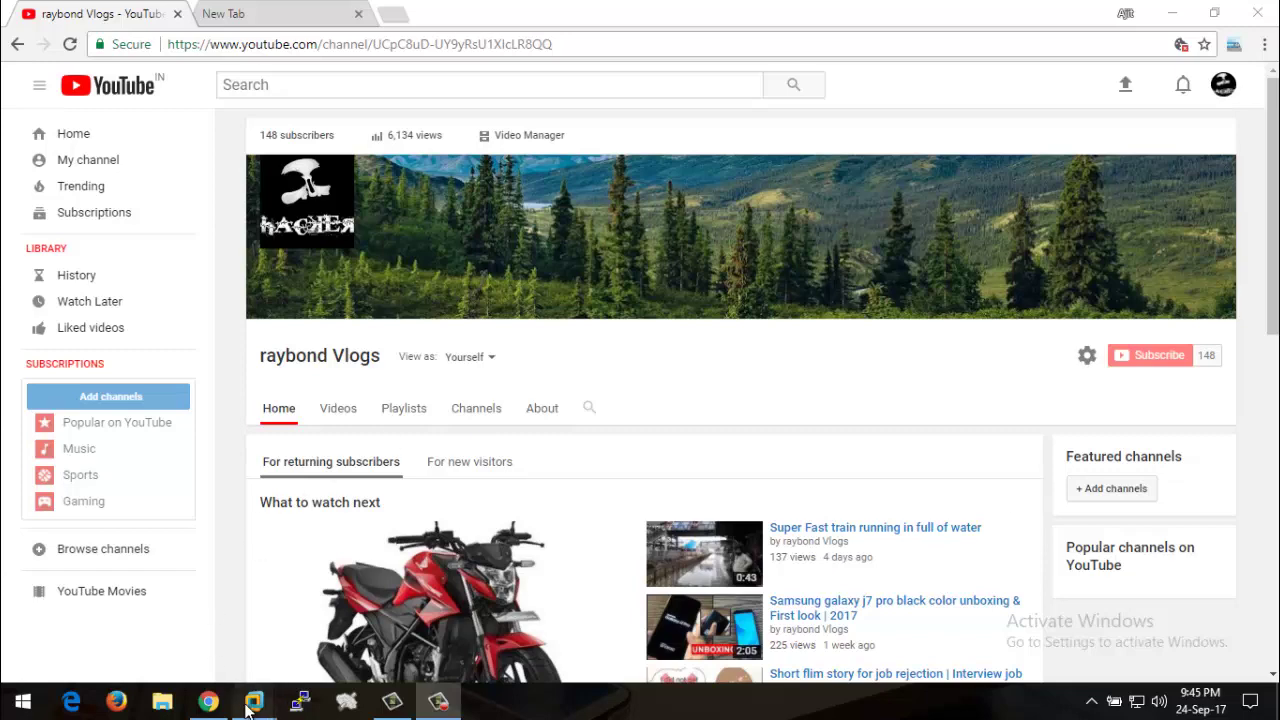
mouse_move(254, 701)
click(485, 590)
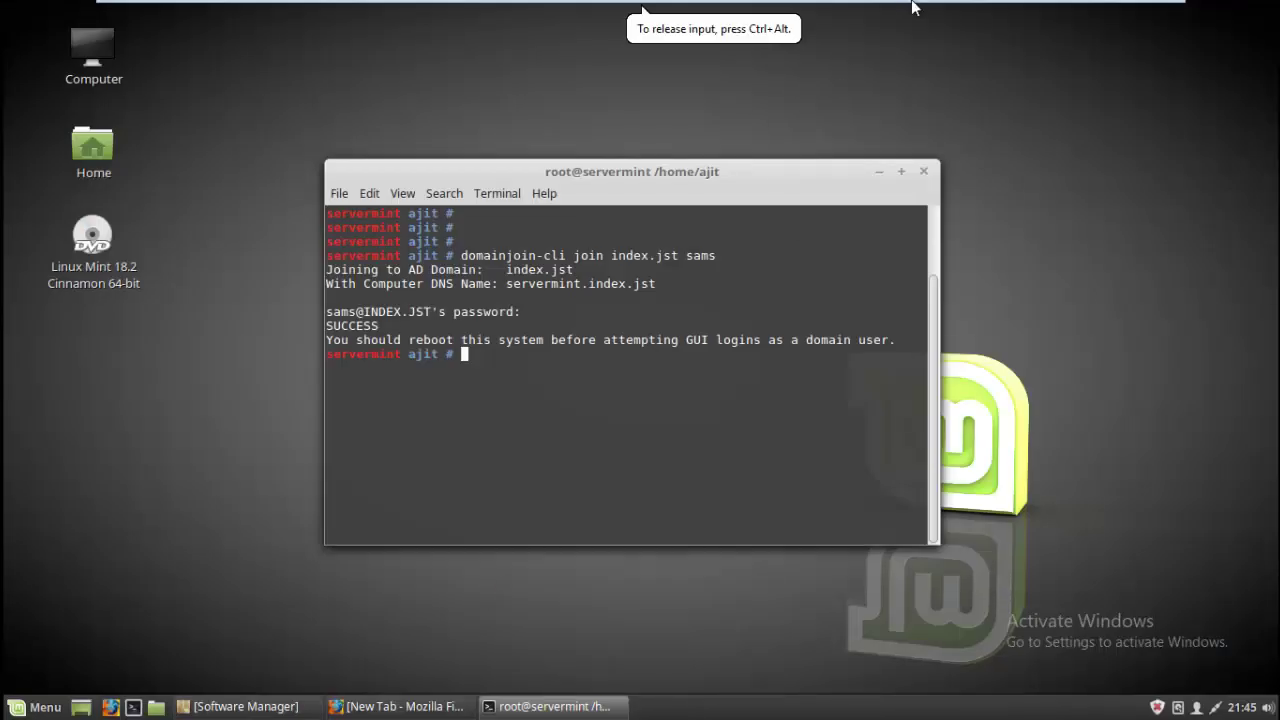
mouse_move(912, 7)
click(872, 12)
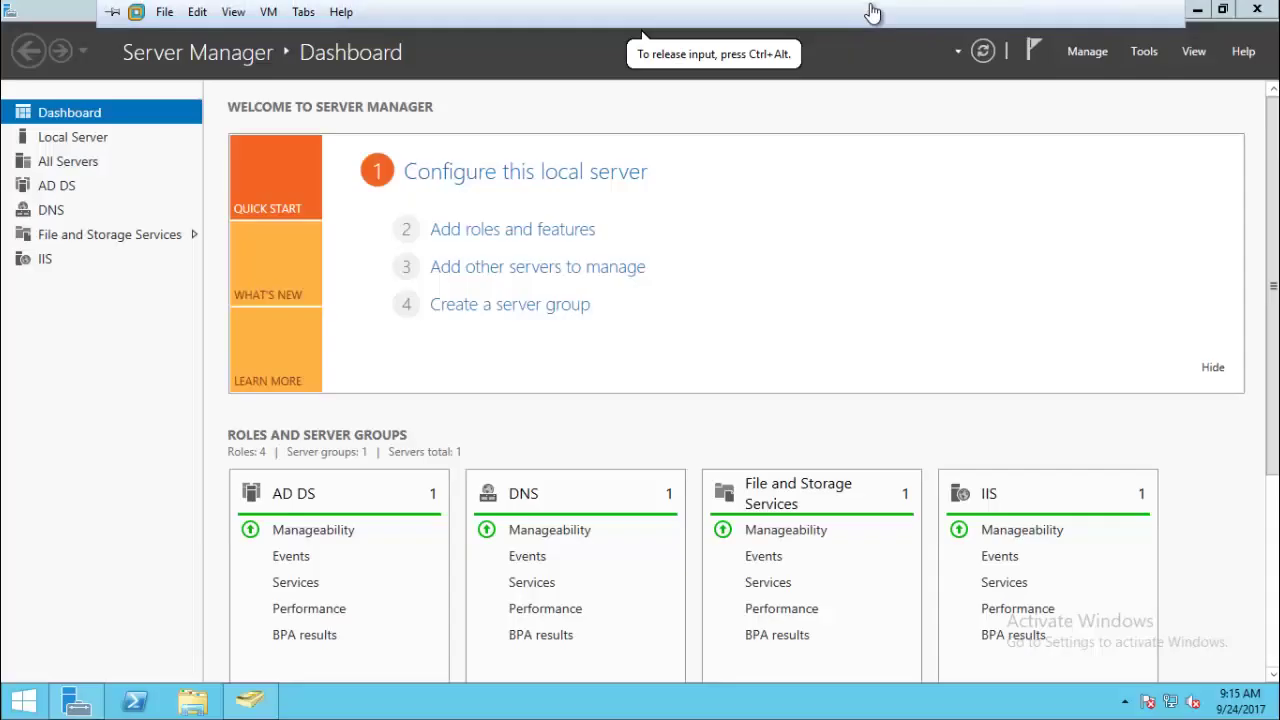
click(1120, 16)
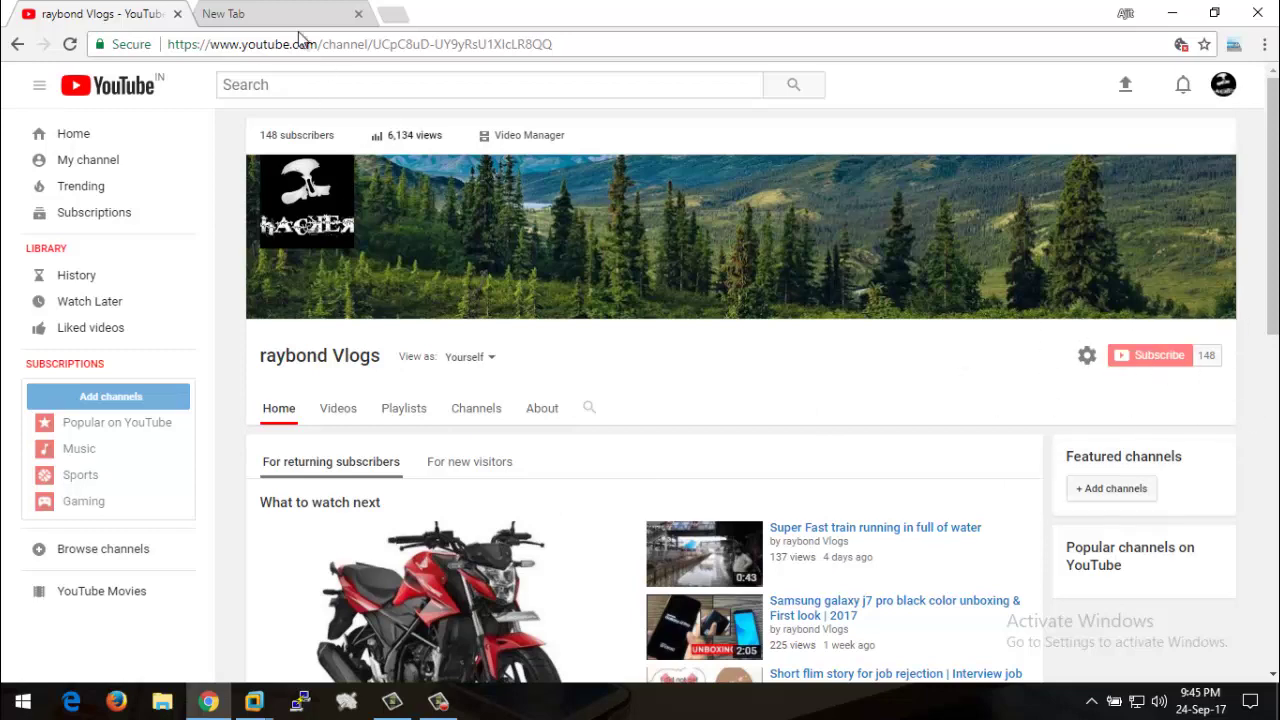
click(252, 12)
click(120, 20)
click(252, 14)
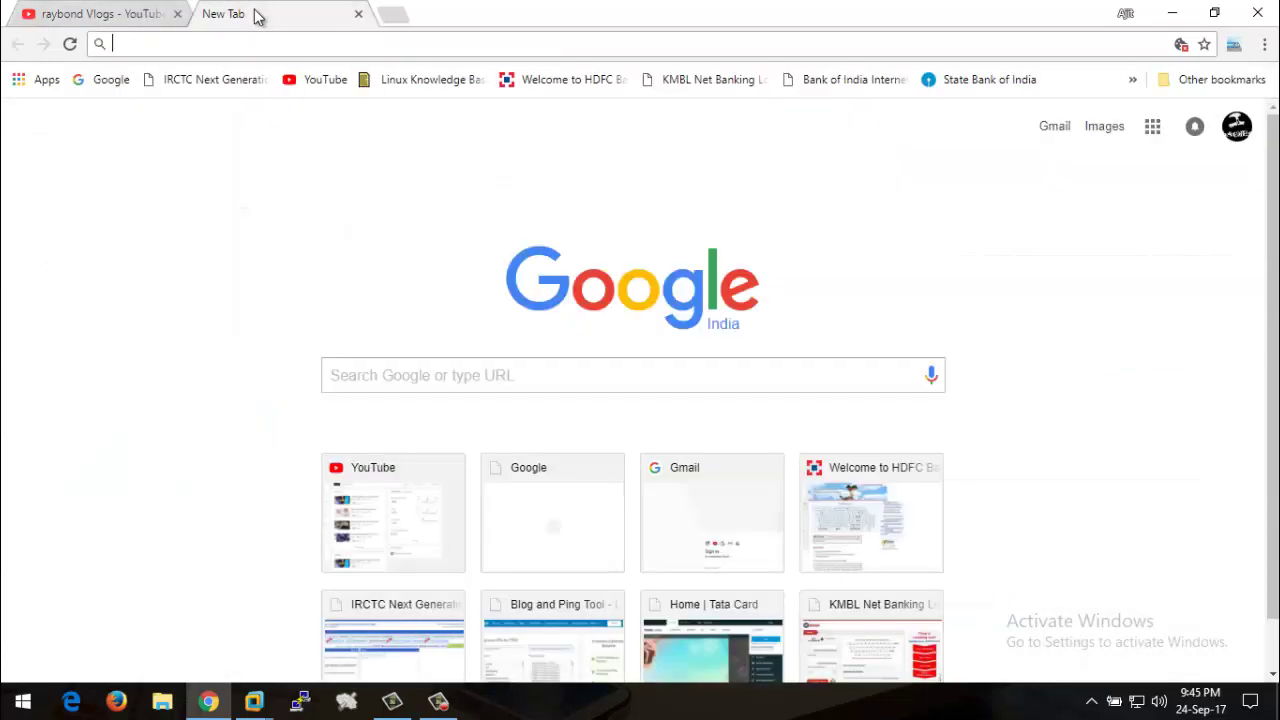
click(84, 24)
Switch to the Windows Server virtual machine, minimize Server Manager and check which network it is connected to.
mouse_move(276, 707)
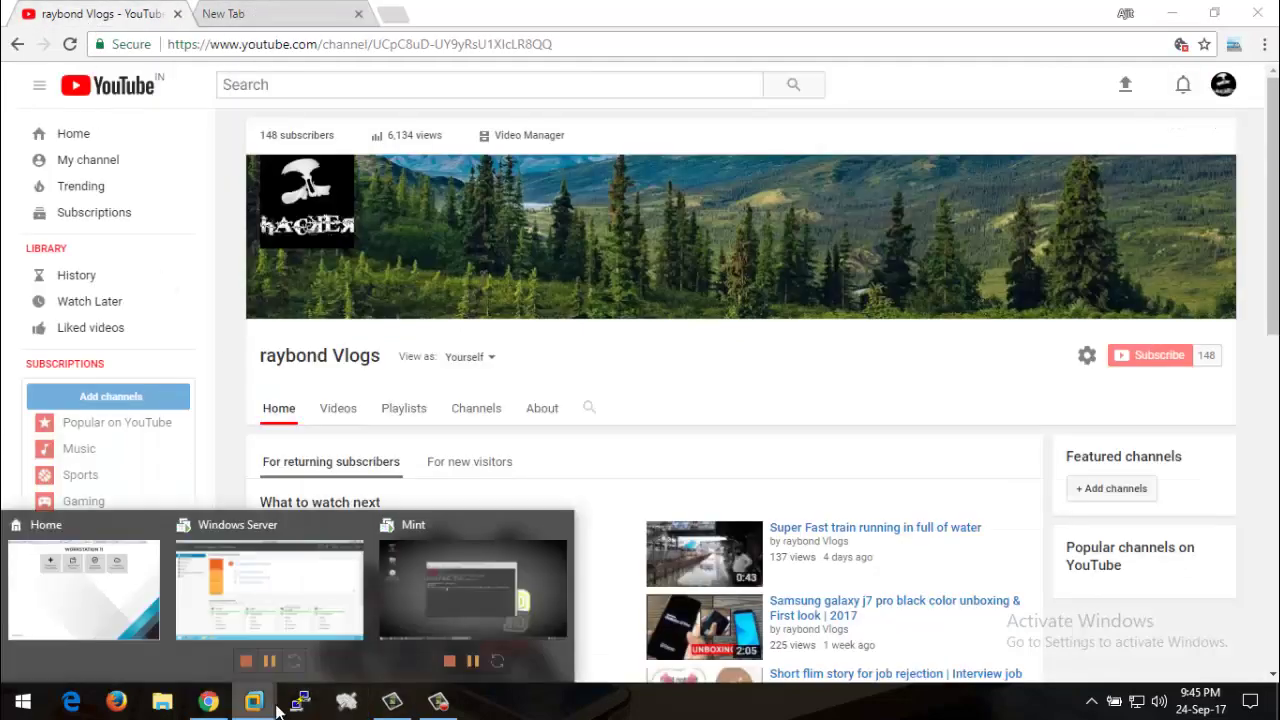
click(472, 590)
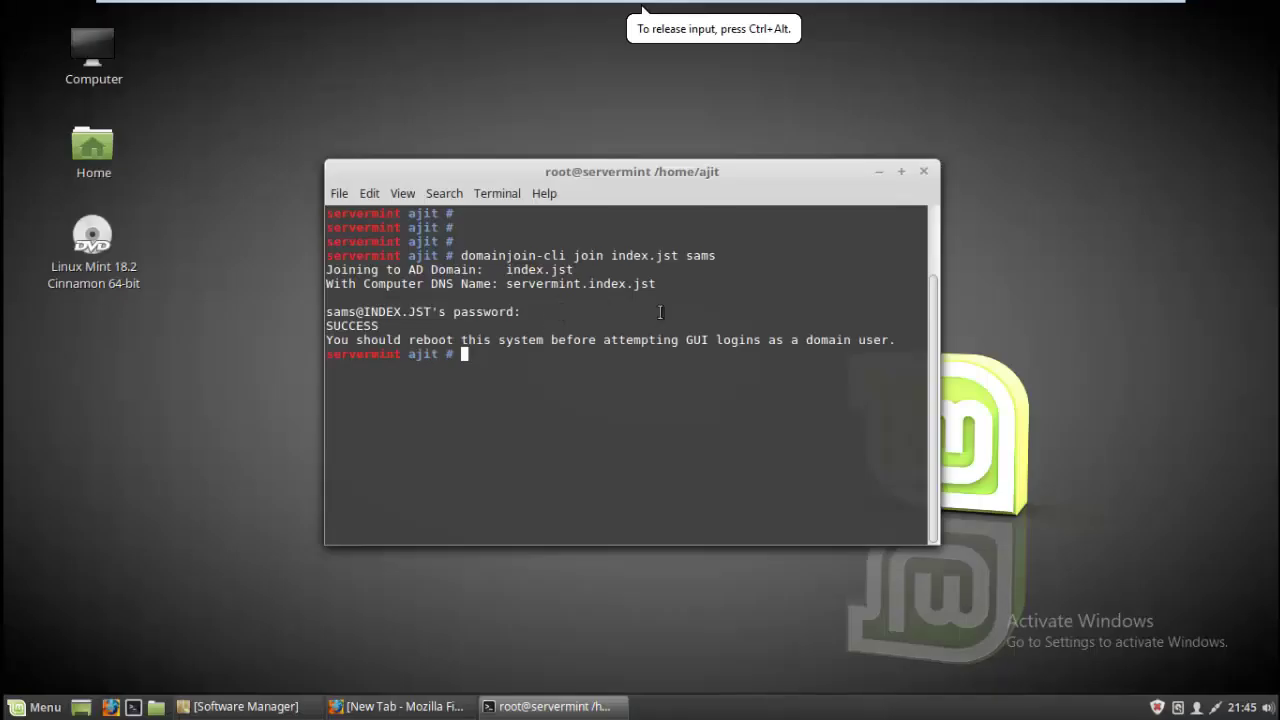
mouse_move(913, 8)
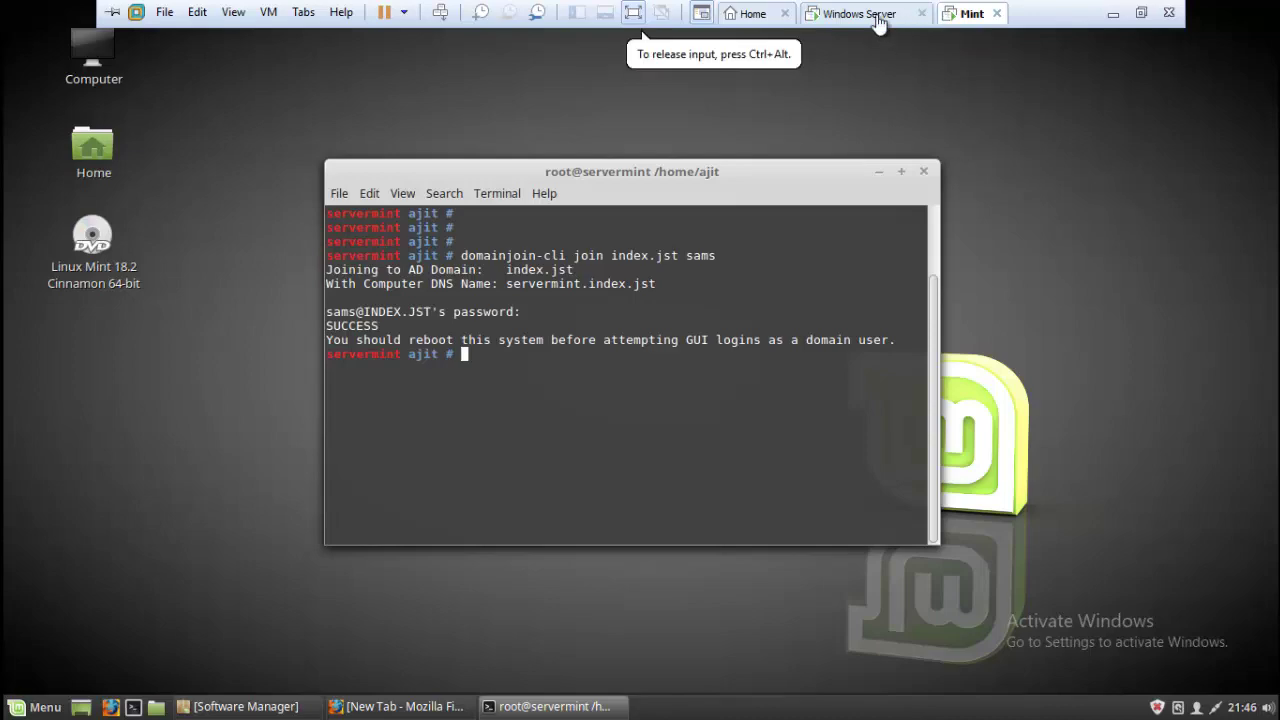
click(876, 16)
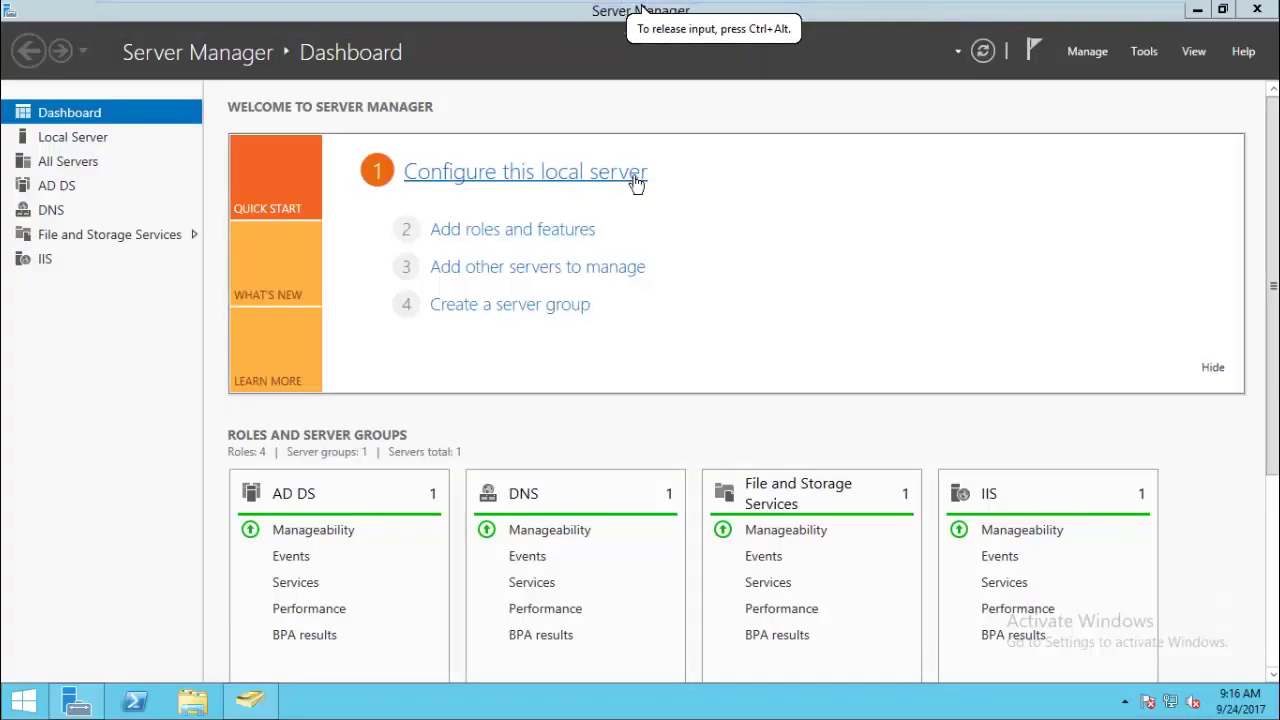
click(1196, 12)
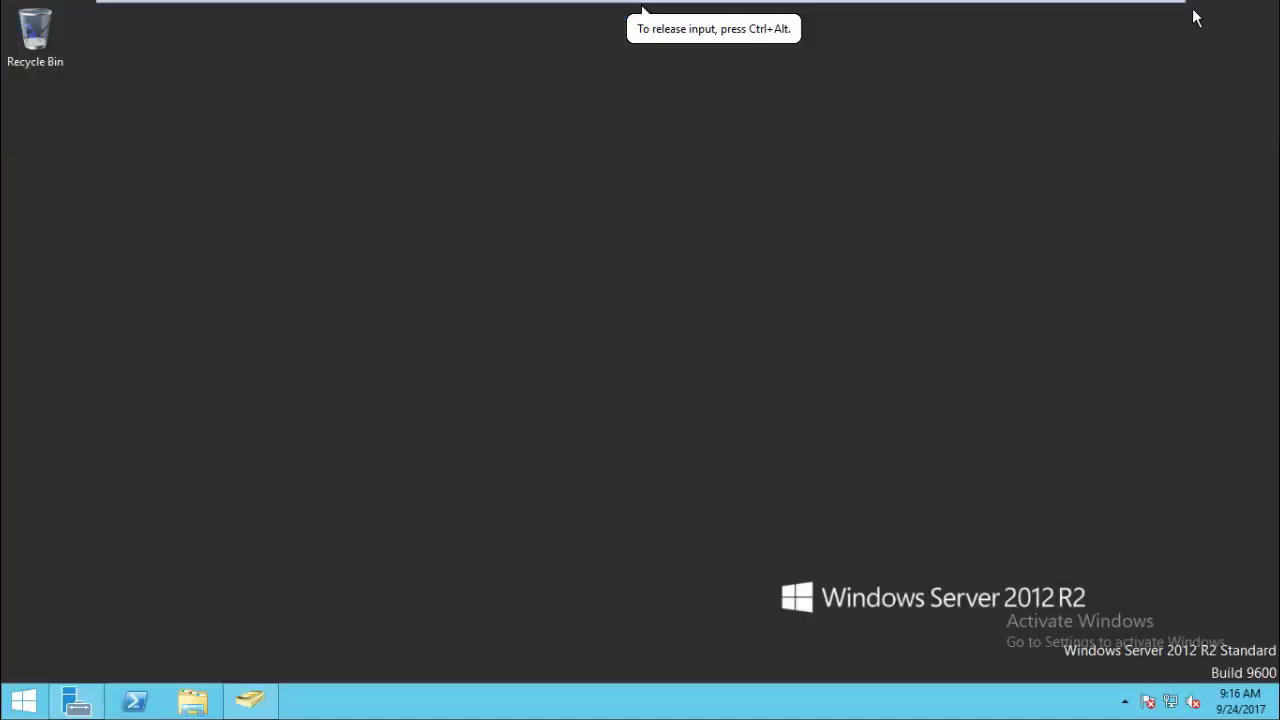
click(1174, 701)
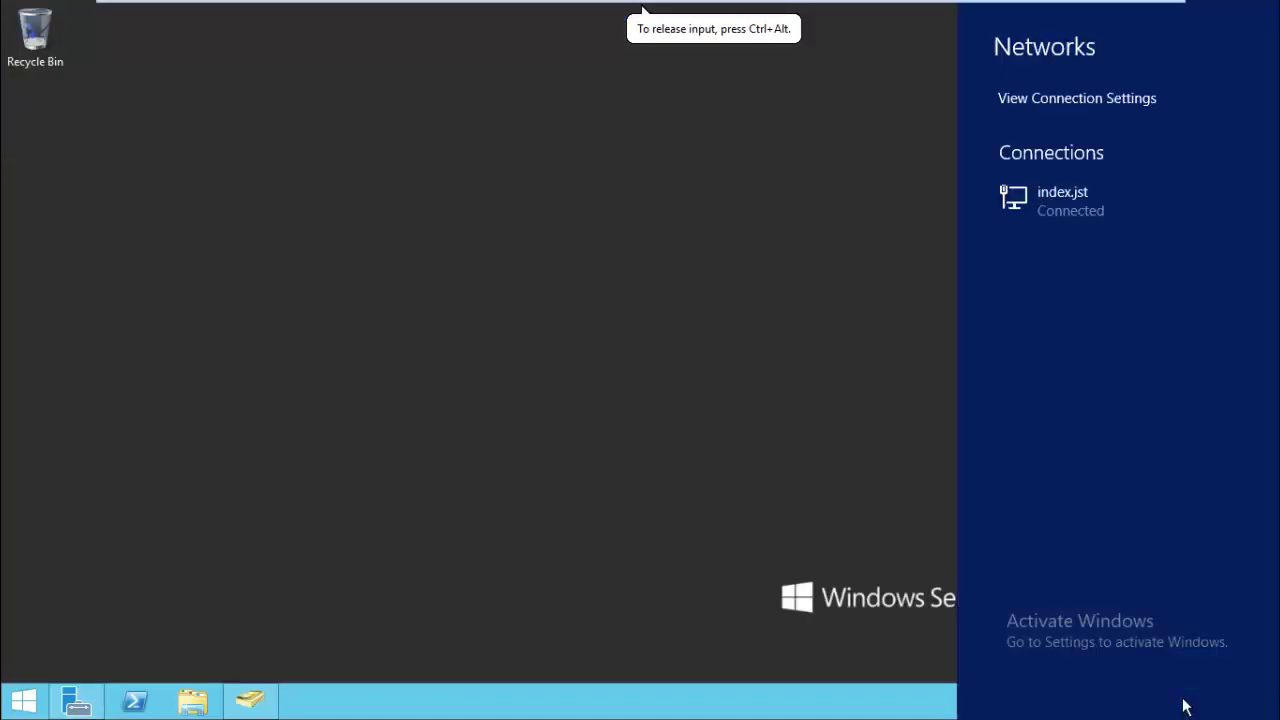
click(834, 200)
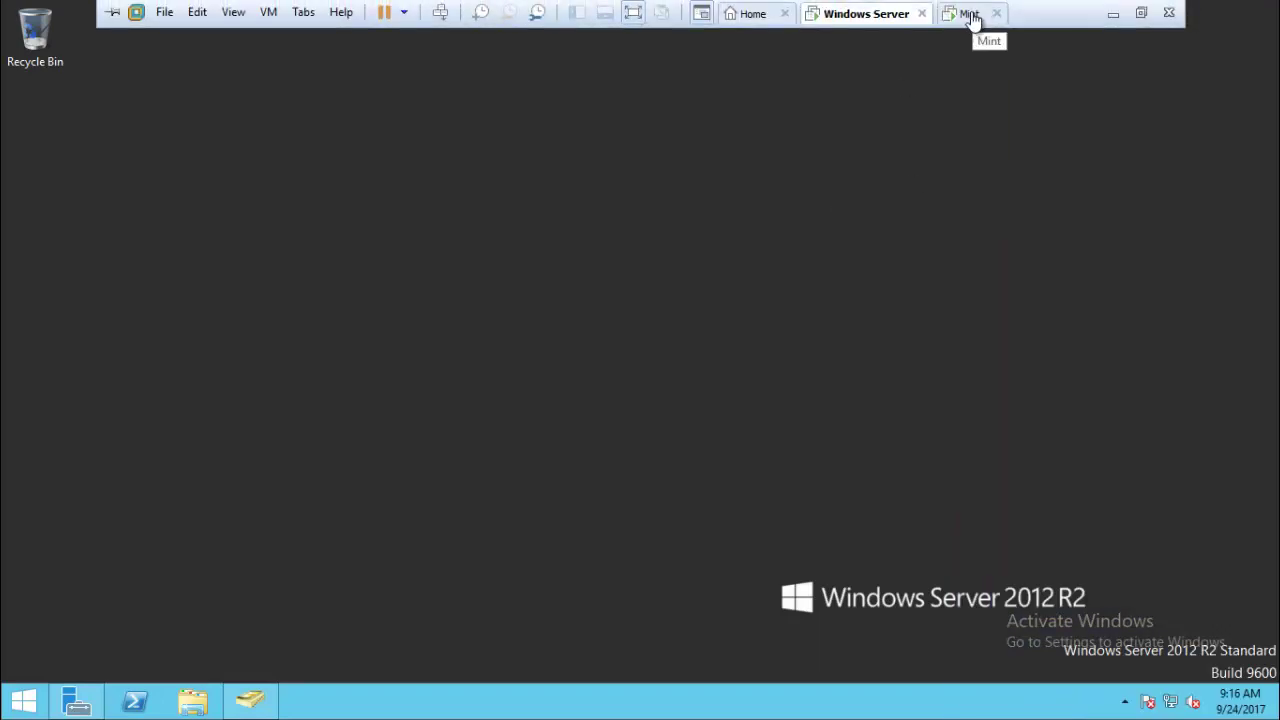
Switch to the Mint virtual machine.
click(966, 12)
click(862, 14)
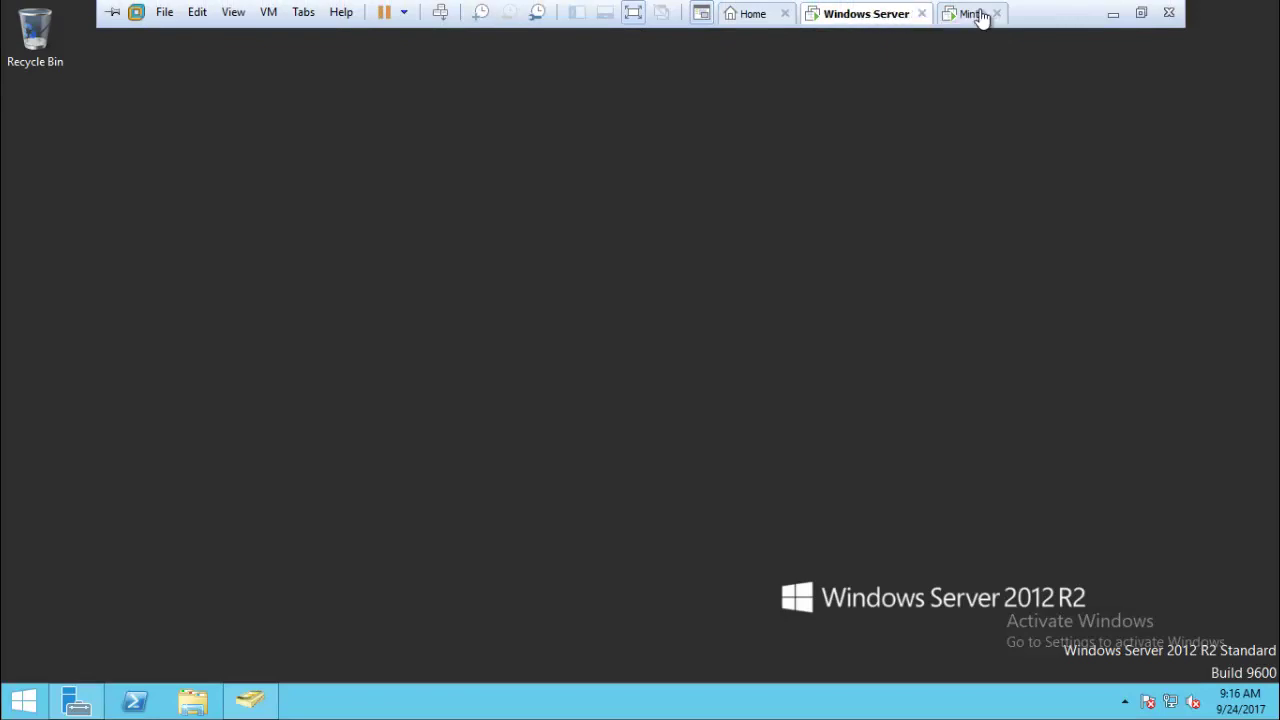
click(1117, 14)
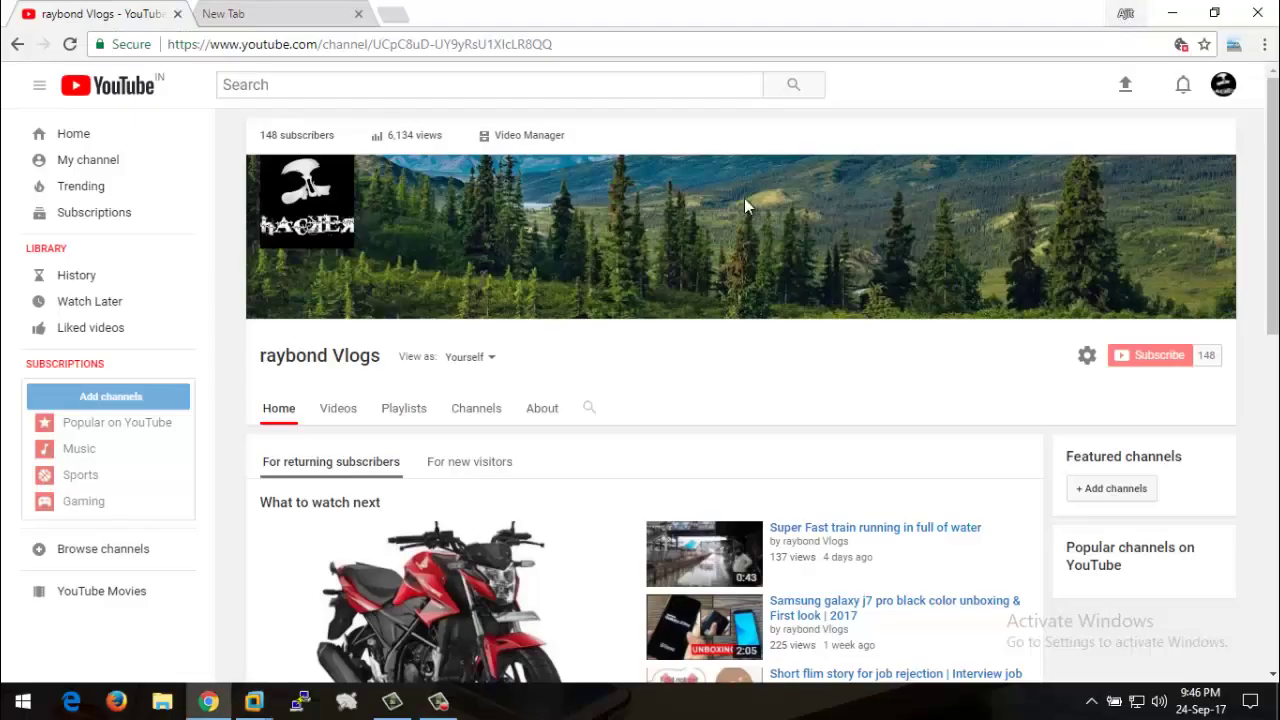
mouse_move(300, 703)
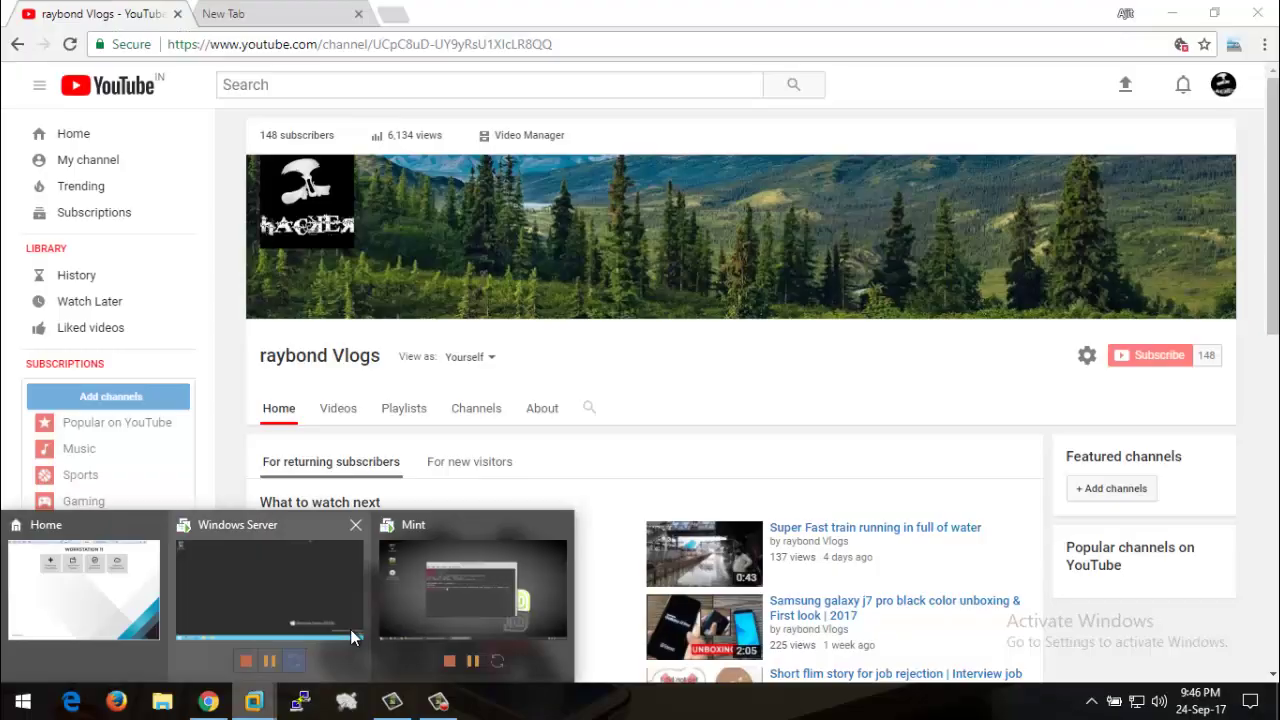
click(298, 587)
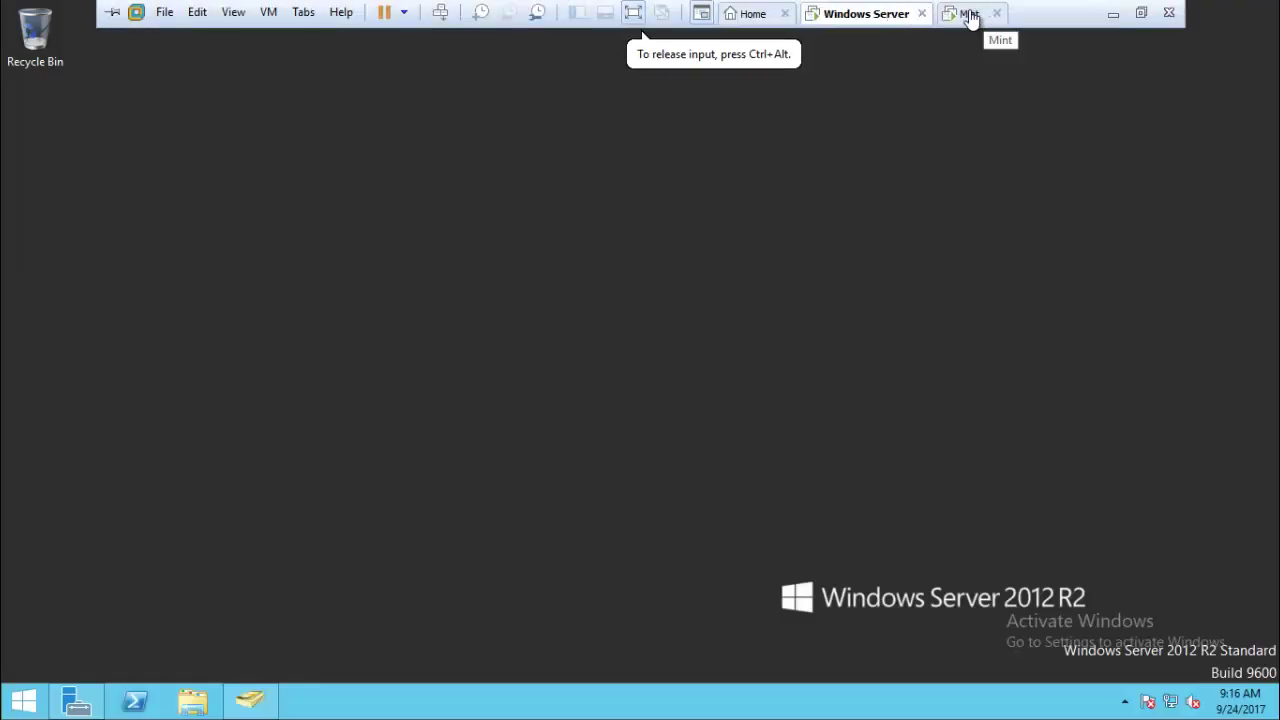
click(955, 14)
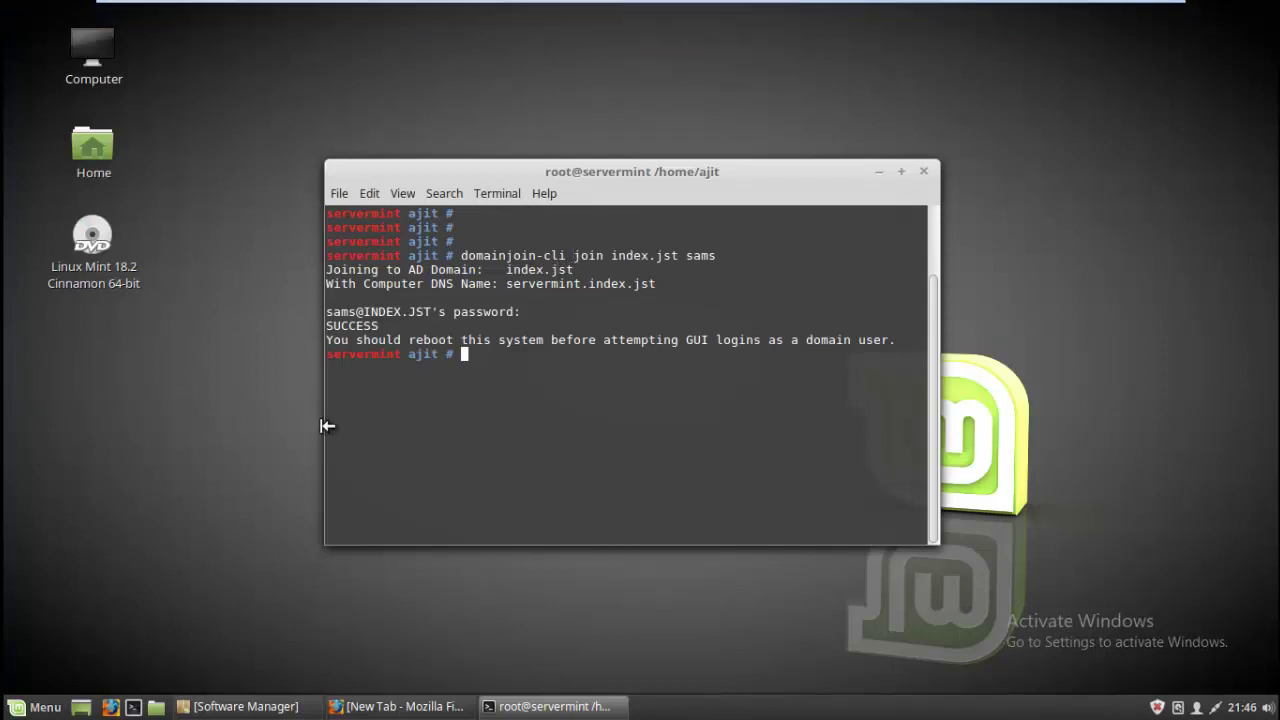
Review the Likewise-open package page in Software Manager, including its installation status and details, and minimize the window.
click(55, 710)
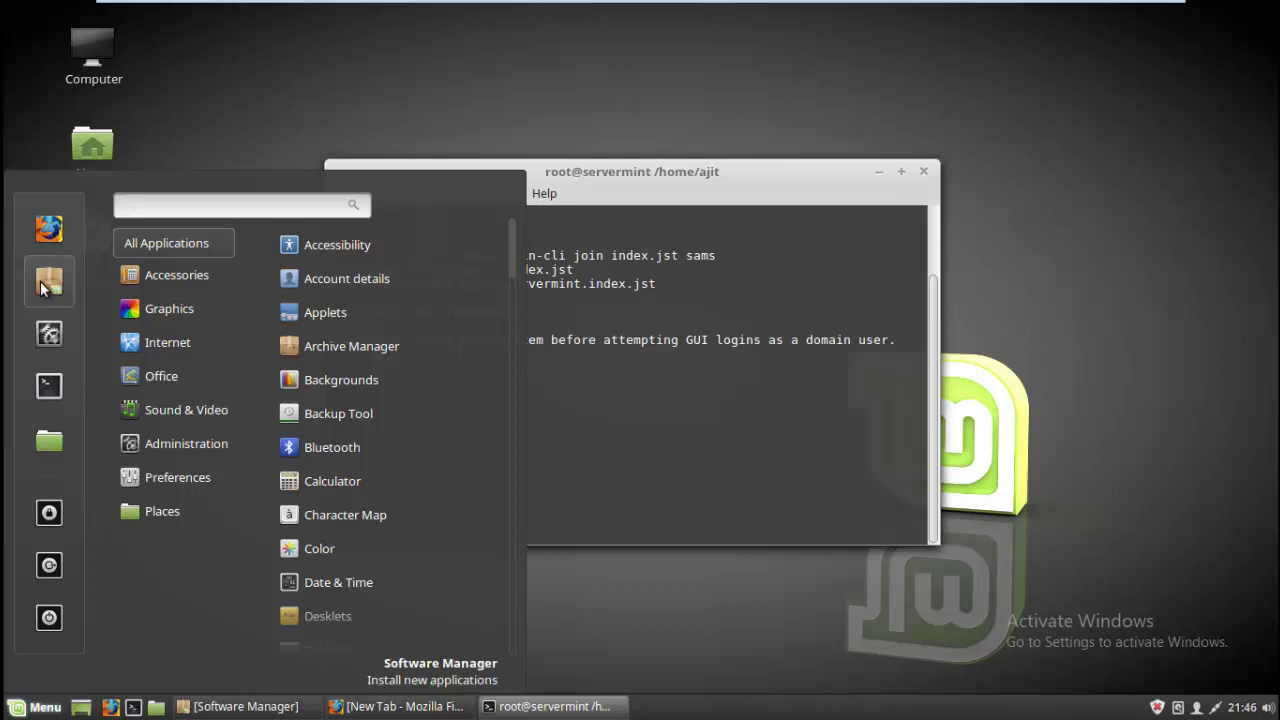
click(240, 712)
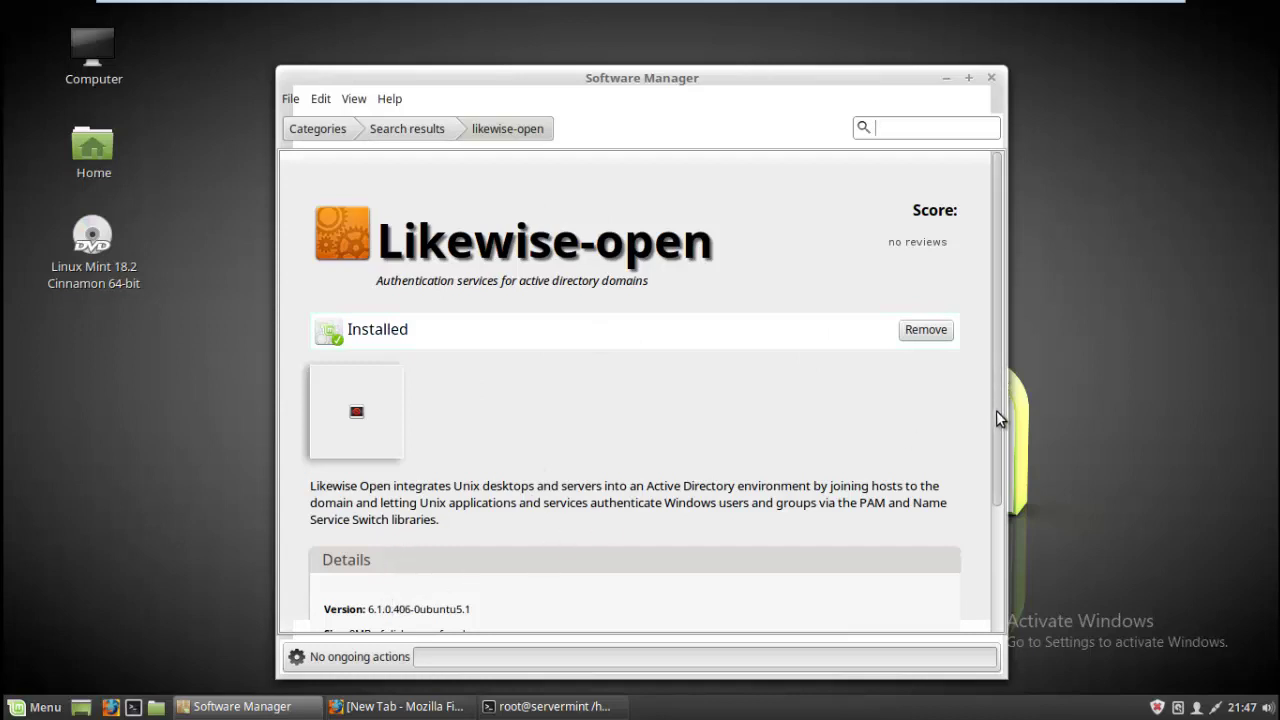
scroll(999, 425, down, 1)
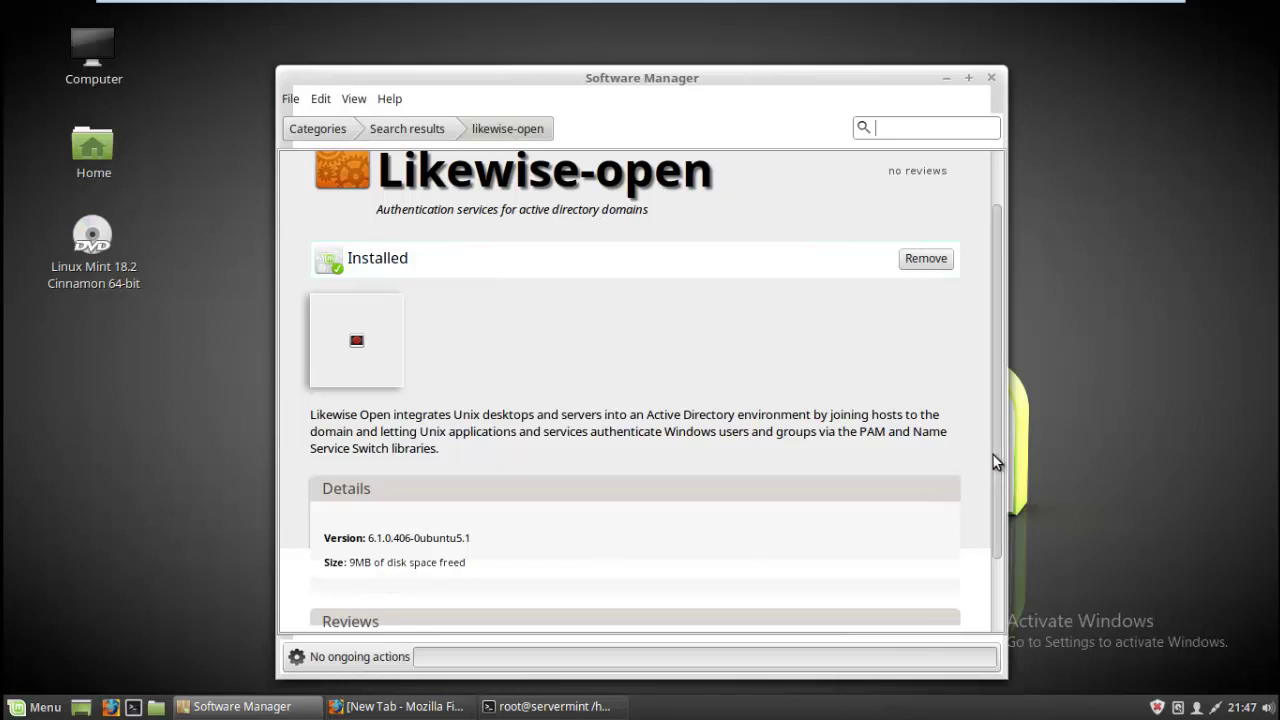
scroll(999, 452, down, 1)
drag(1002, 485, 1006, 371)
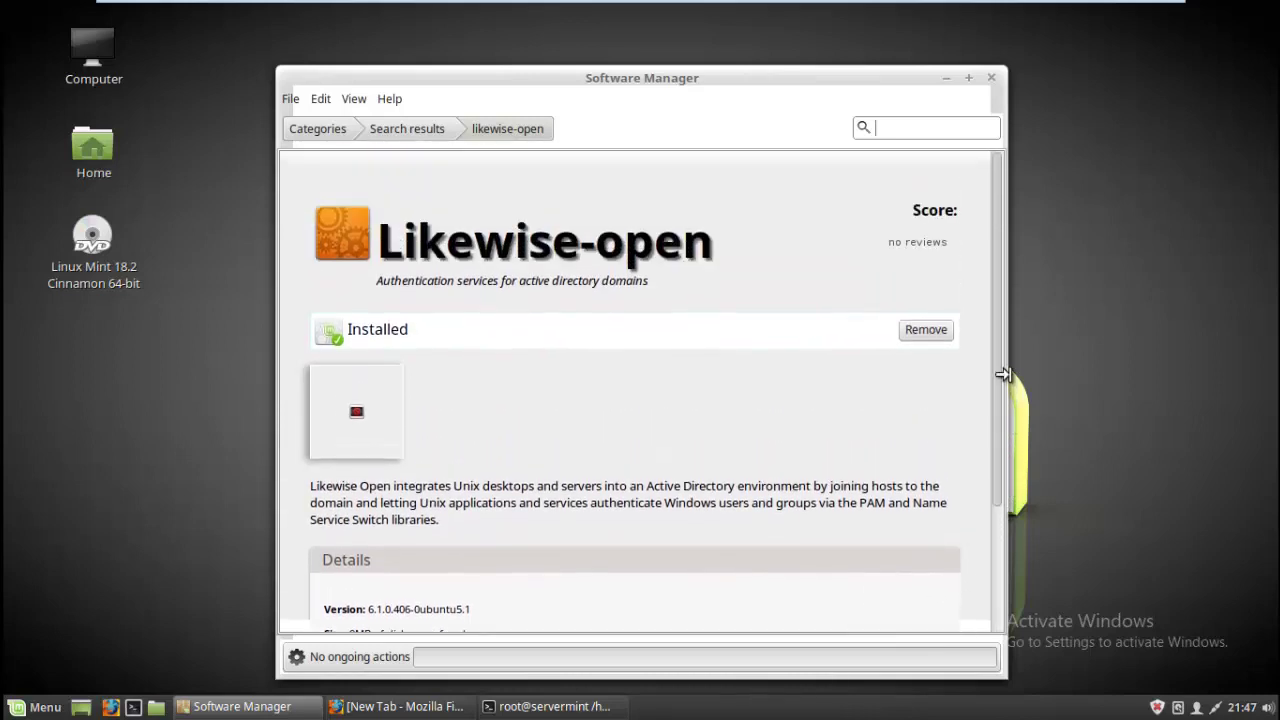
double_click(390, 329)
click(462, 326)
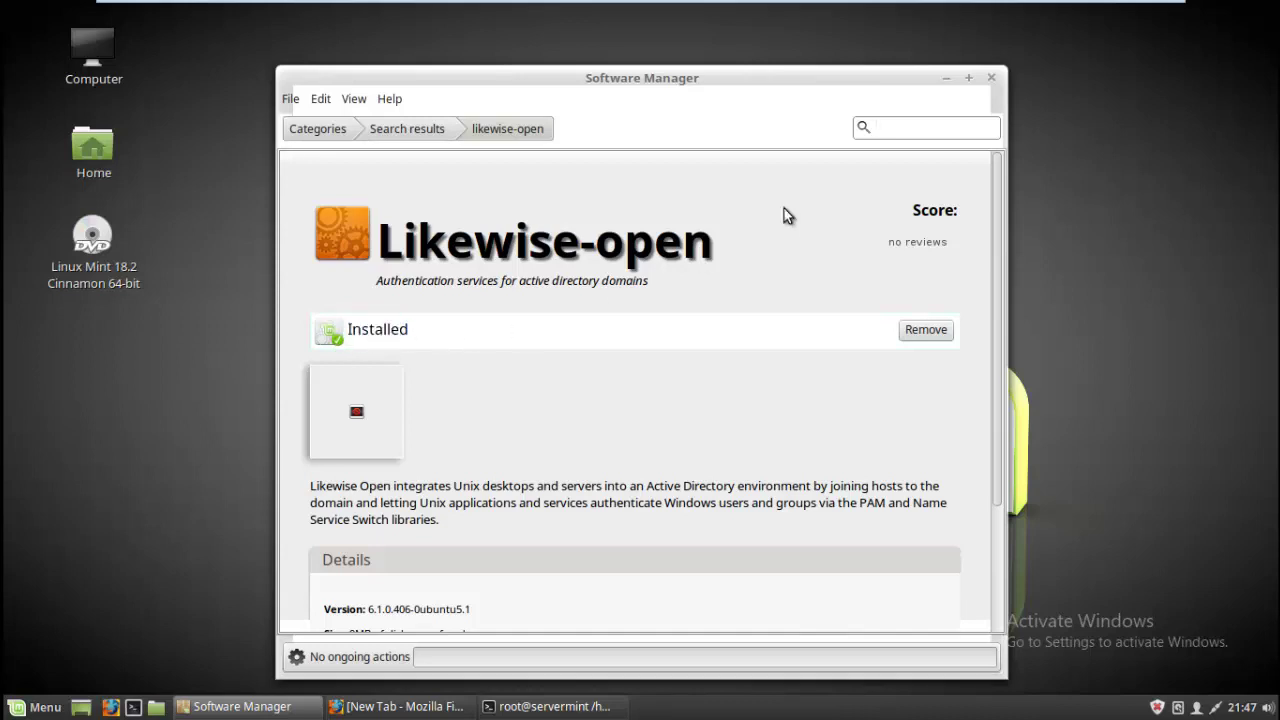
click(946, 78)
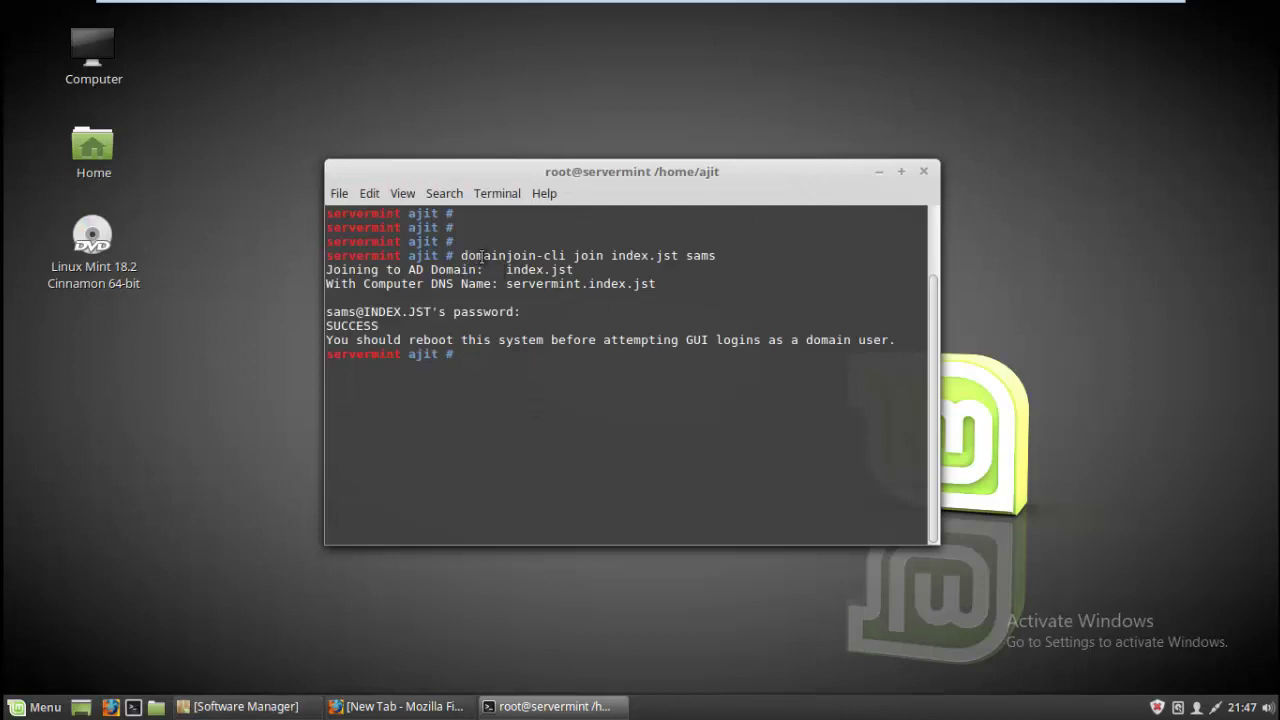
Clear the earlier output from the root terminal and leave several empty prompt lines.
drag(483, 256, 695, 276)
click(704, 322)
key(Return)
key(Return)
key(Return)
key(Return)
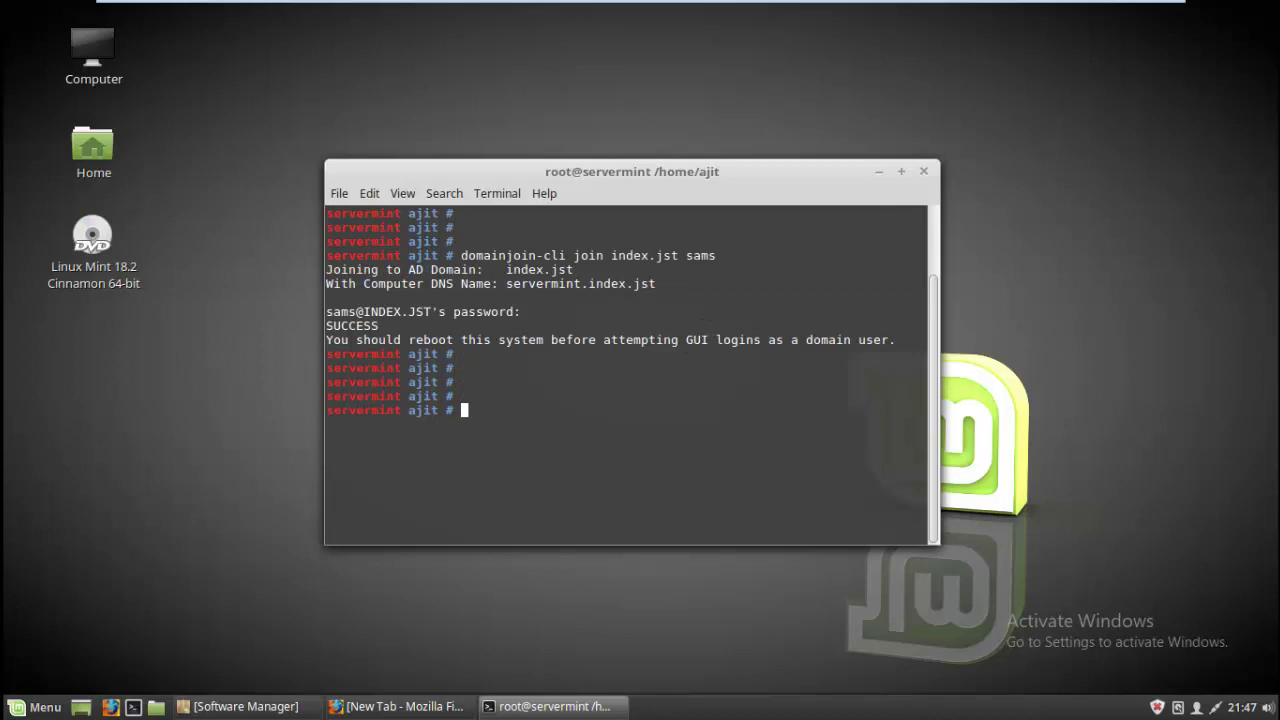
key(ctrl+l)
key(Return)
key(Return)
key(Return)
key(Return)
key(Return)
Join the machine to the domain with "domainjoin-cli join index.jst sams" and enter the account password.
text(d)
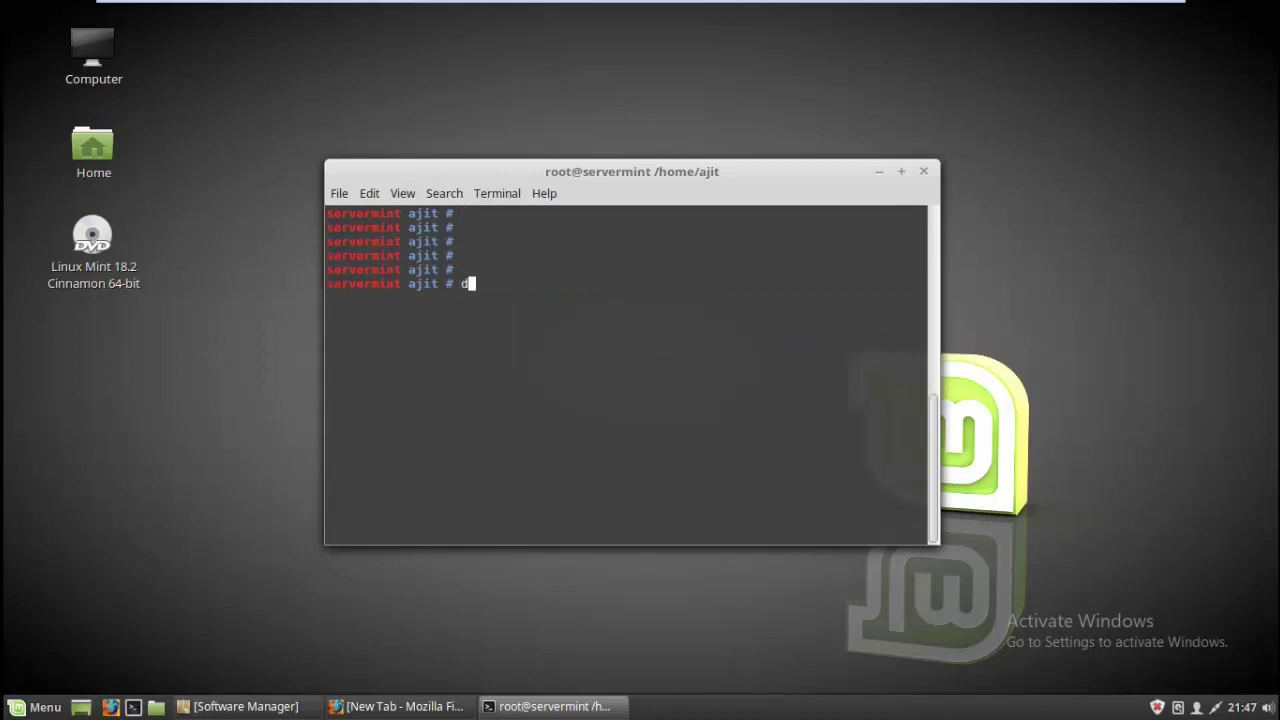
text(omain)
key(Tab)
text(join )
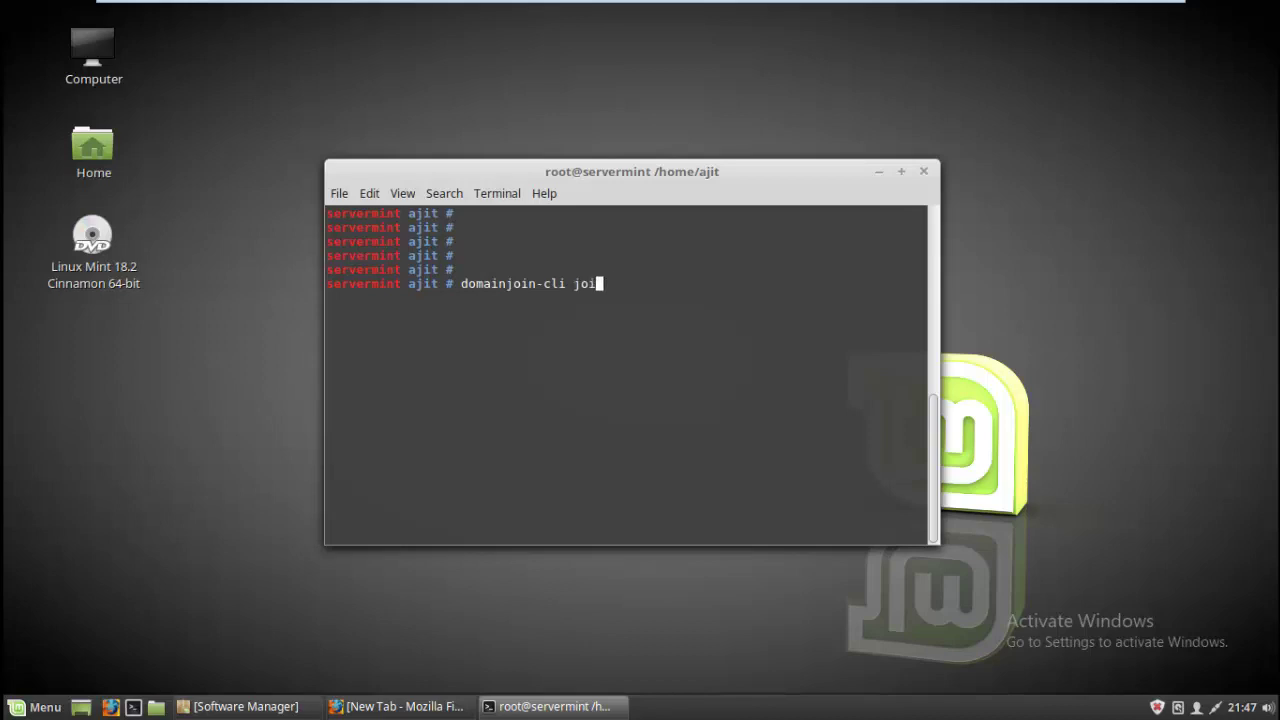
text(index.jst sm)
key(BackSpace)
text(ams)
key(Return)
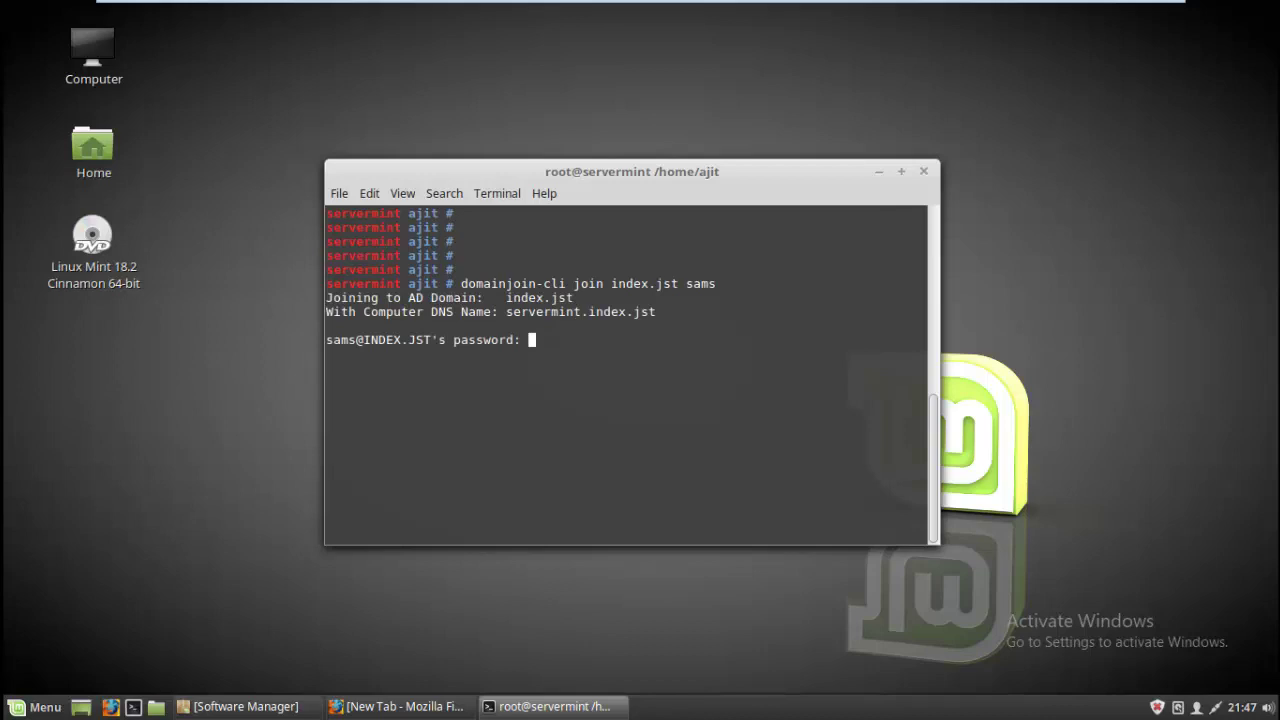
key(Return)
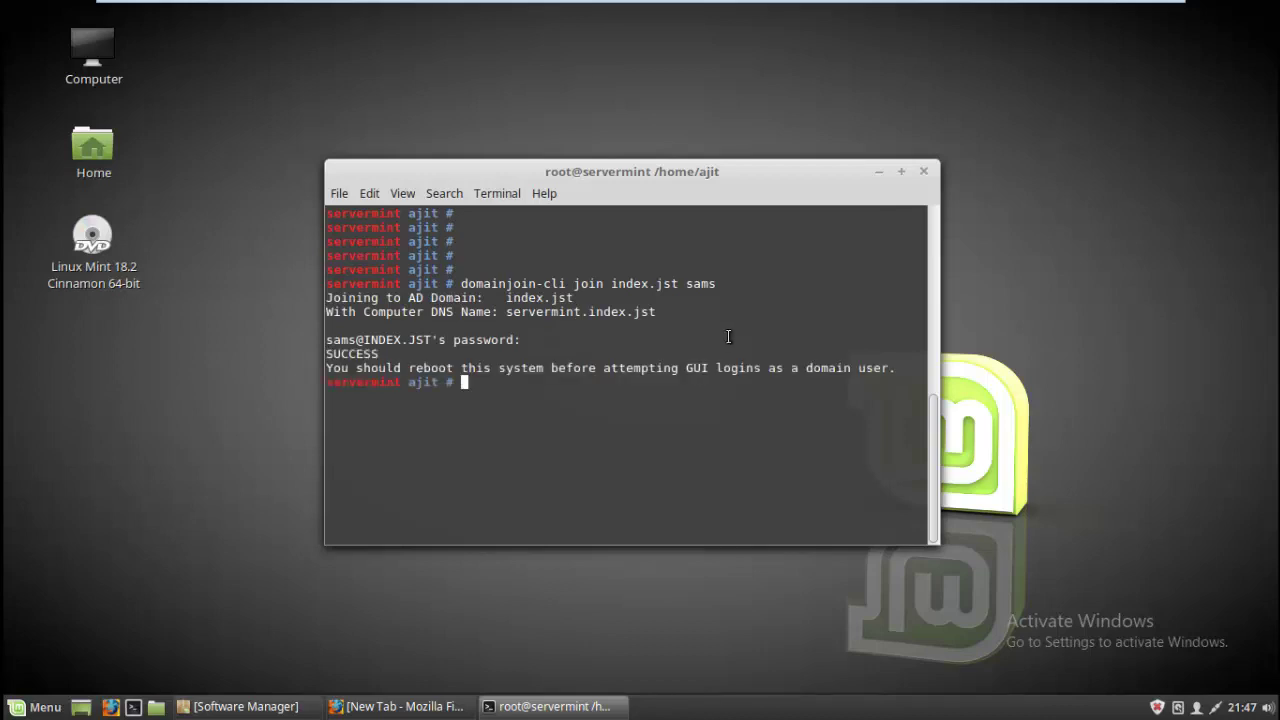
triple_click(343, 357)
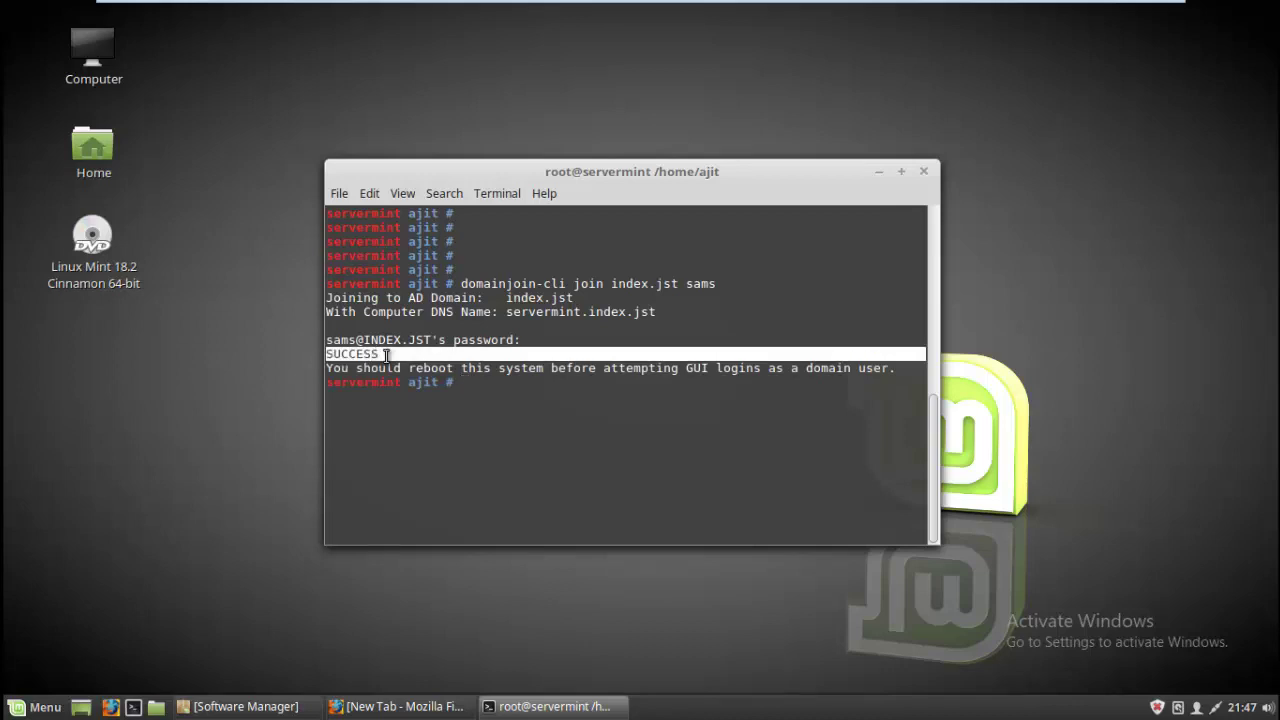
click(543, 337)
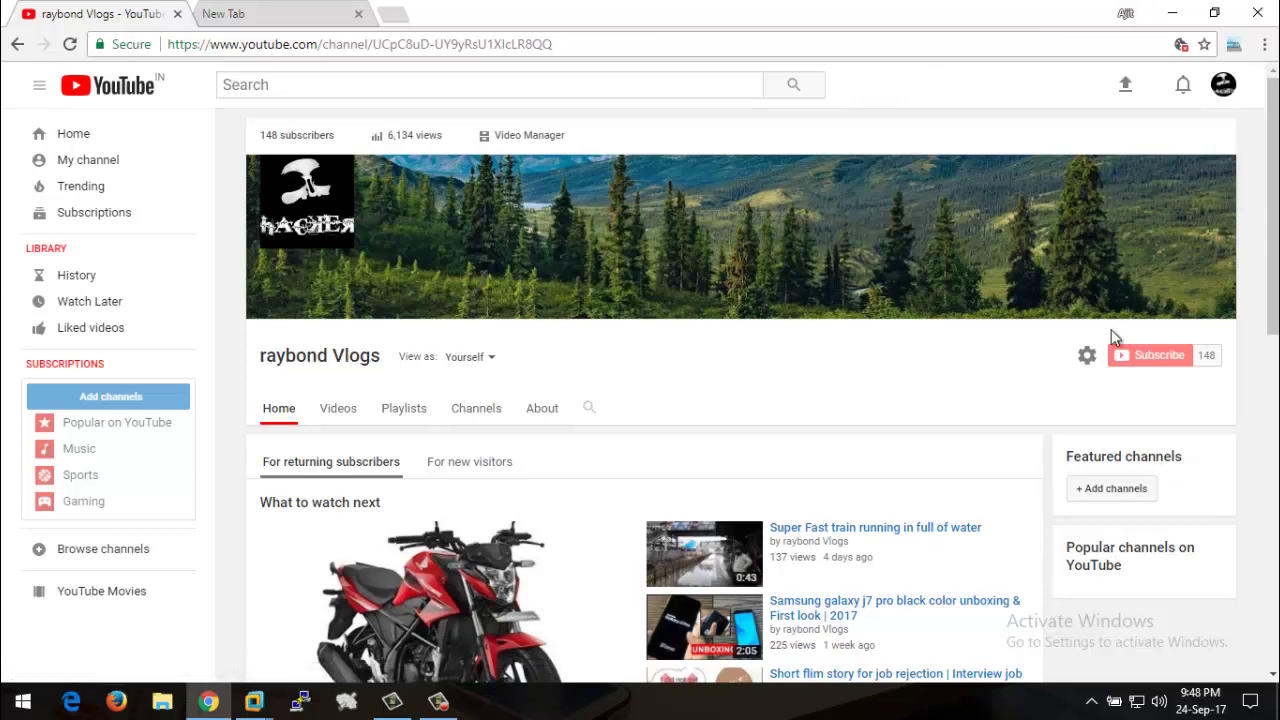
click(1110, 354)
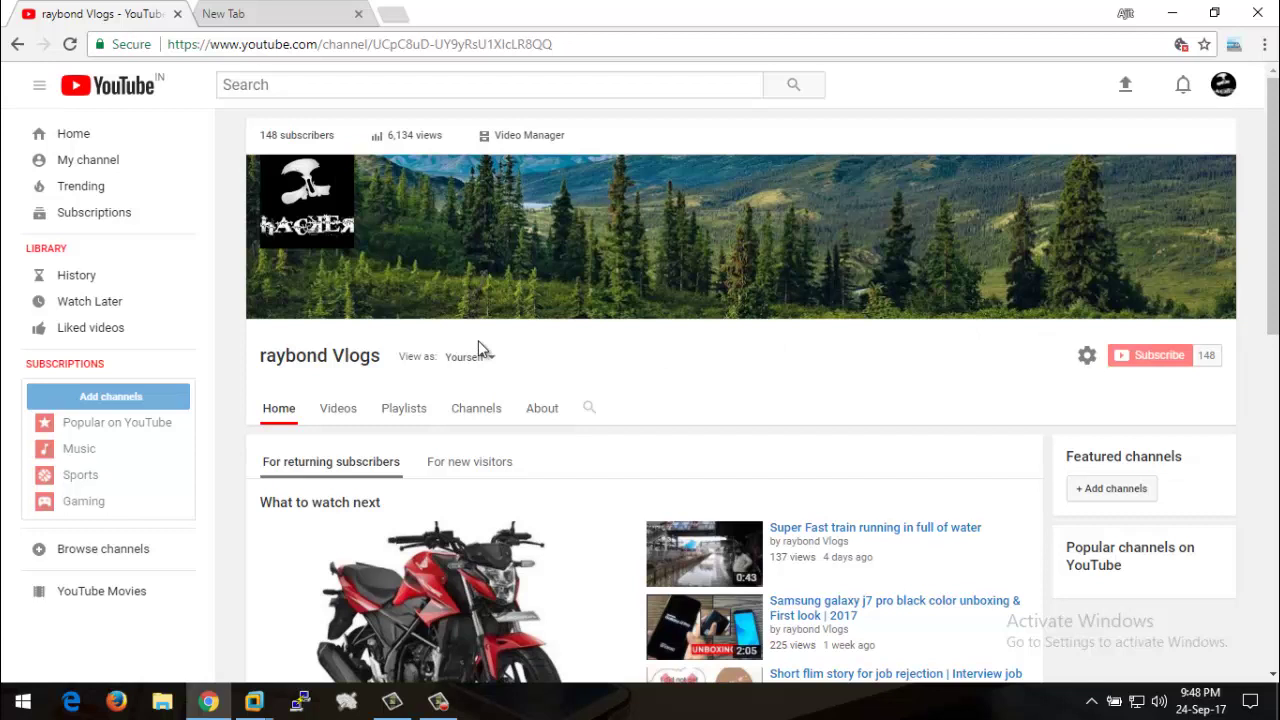